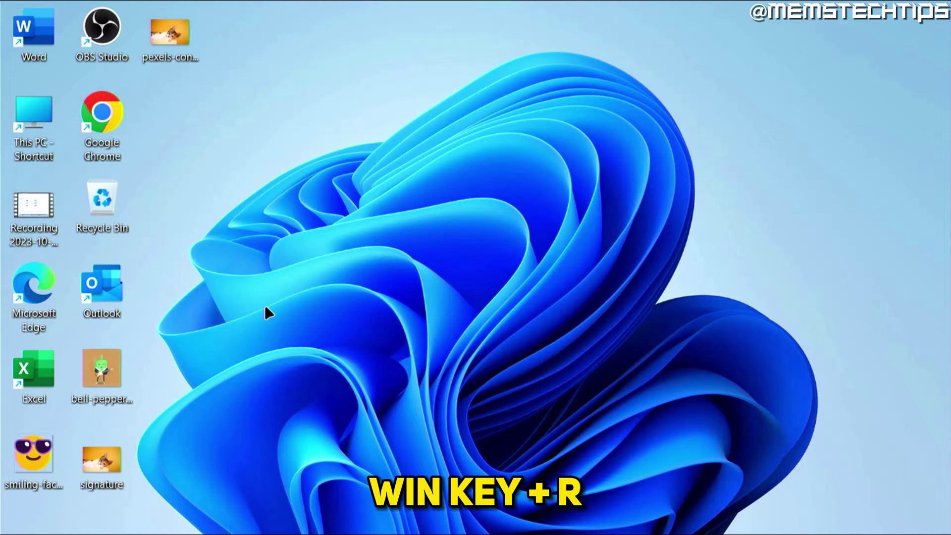
Relaunch Outlook with the 'outlook.exe /cleanviews' command from the Run dialog
{"action": "key", "text": "super+r"}
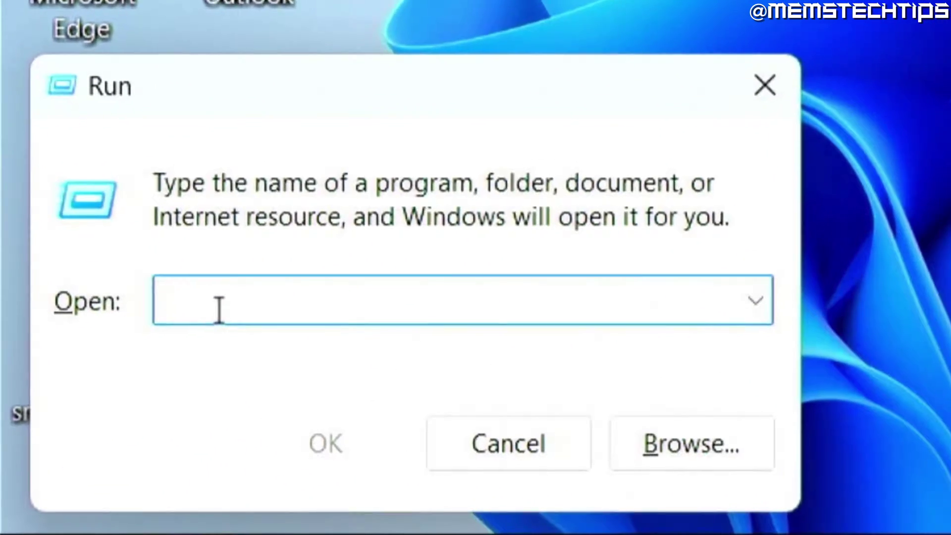
{"action": "type", "text": "outloo"}
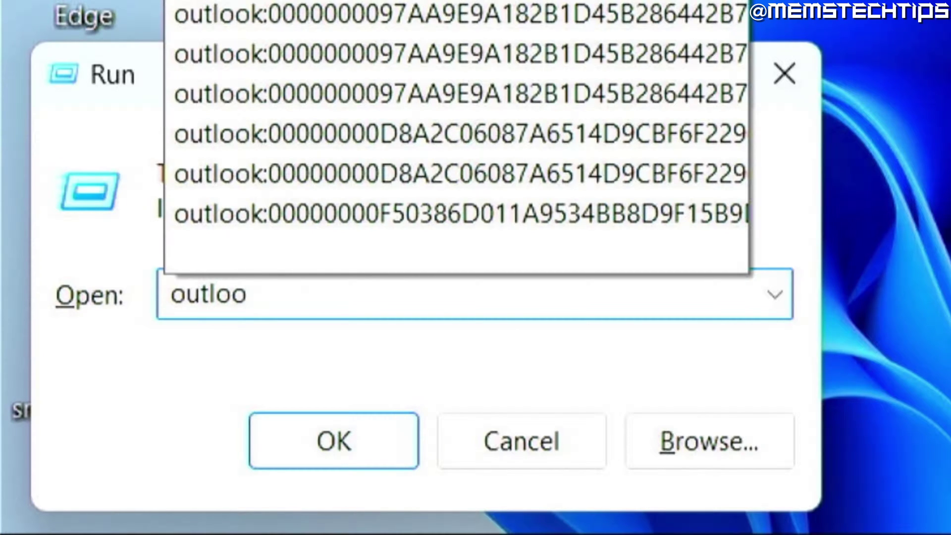
{"action": "type", "text": "k.ee"}
{"action": "key", "text": "BackSpace"}
{"action": "type", "text": "x"}
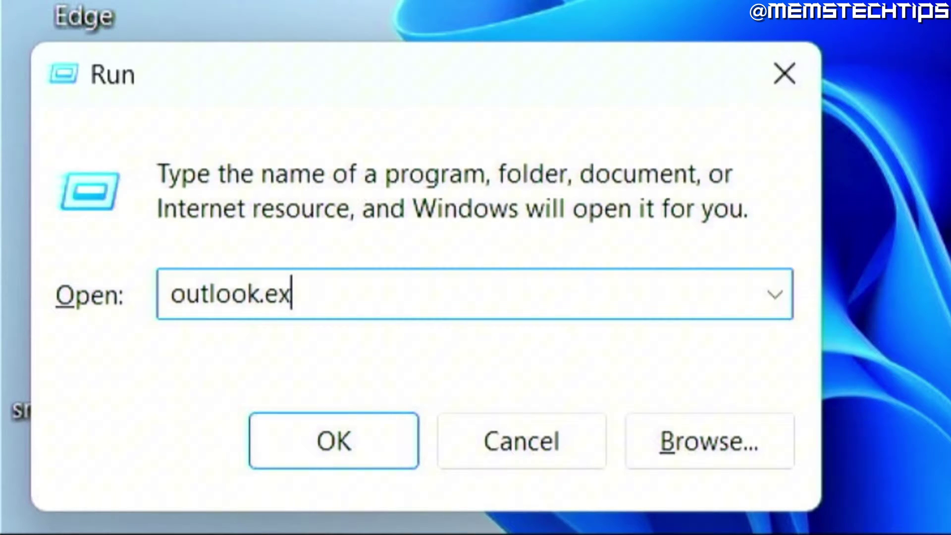
{"action": "type", "text": "e "}
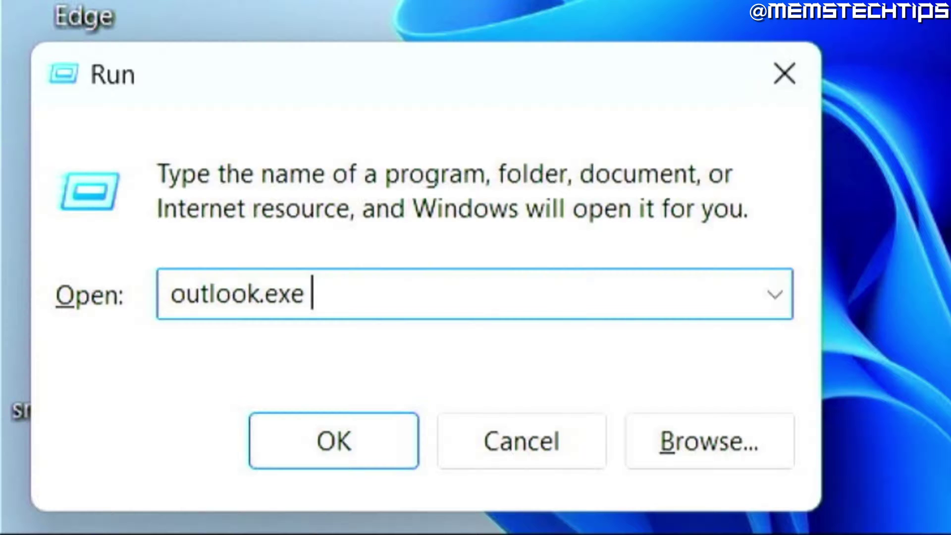
{"action": "type", "text": "/clean"}
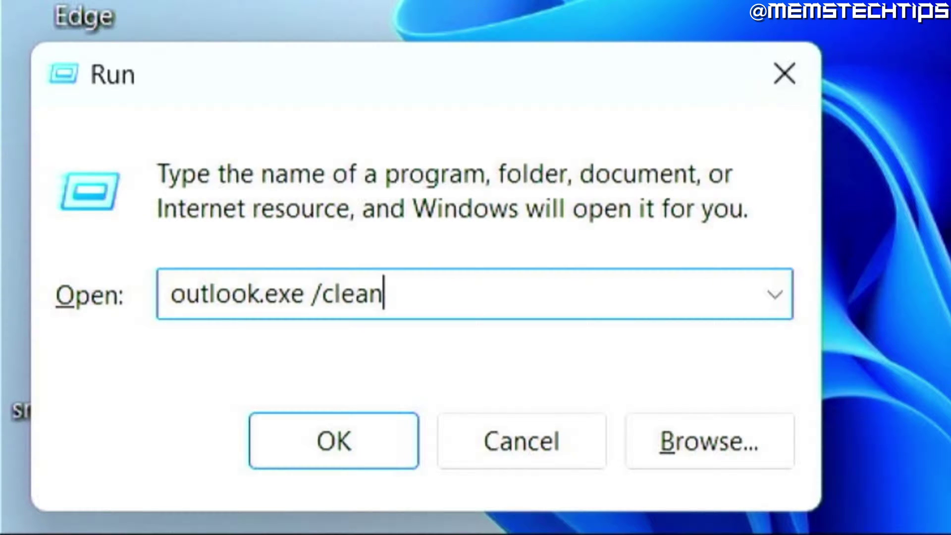
{"action": "type", "text": "views"}
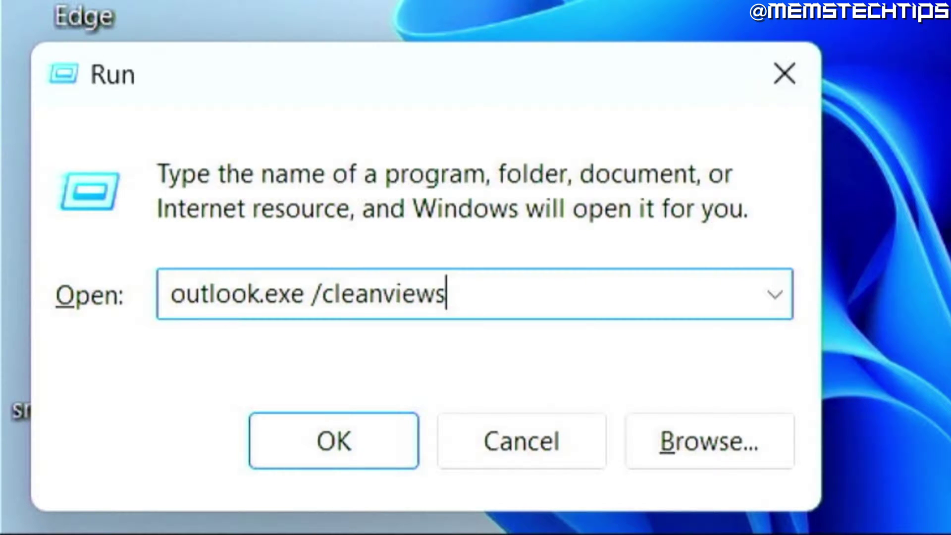
{"action": "key", "text": "Return"}
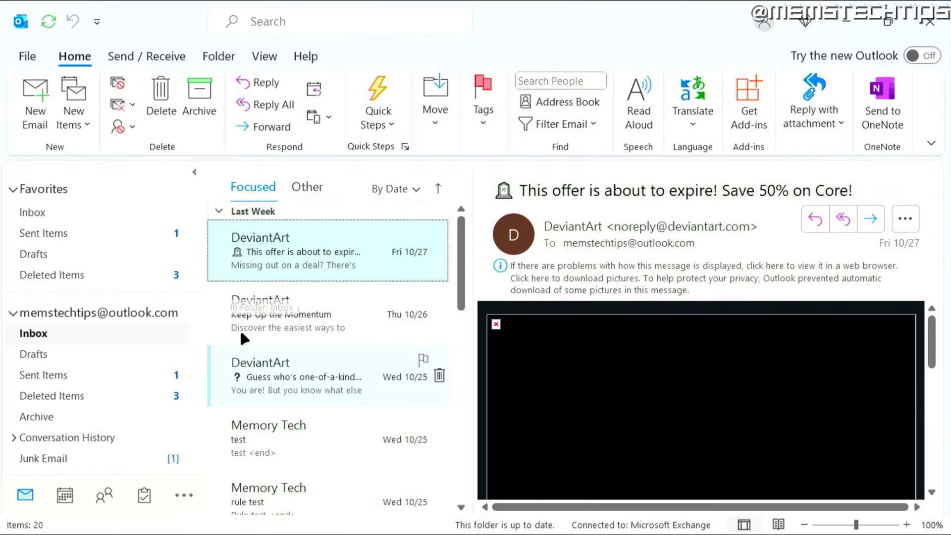
Switch the inbox message list to Single, then Preview, and finally Compact view
{"action": "left_click", "coordinate": [265, 57]}
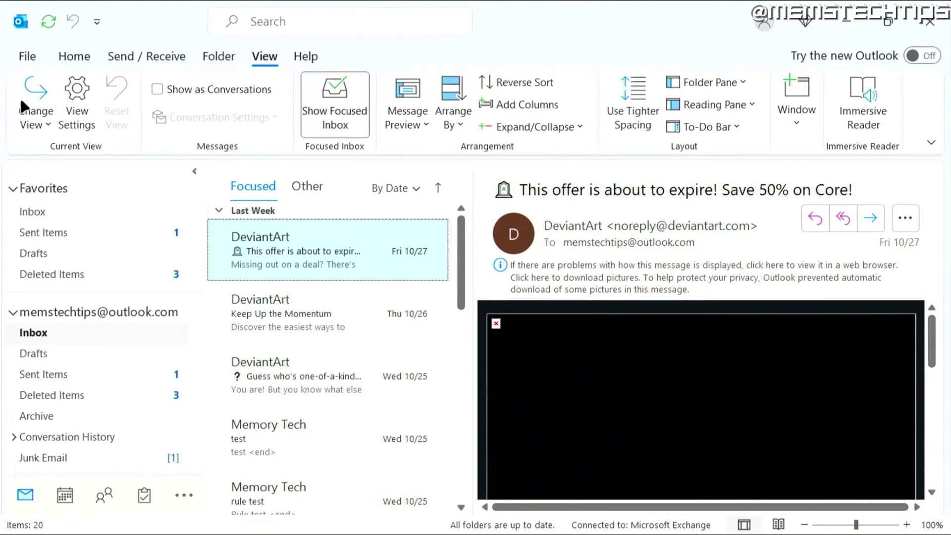
{"action": "left_click", "coordinate": [45, 120]}
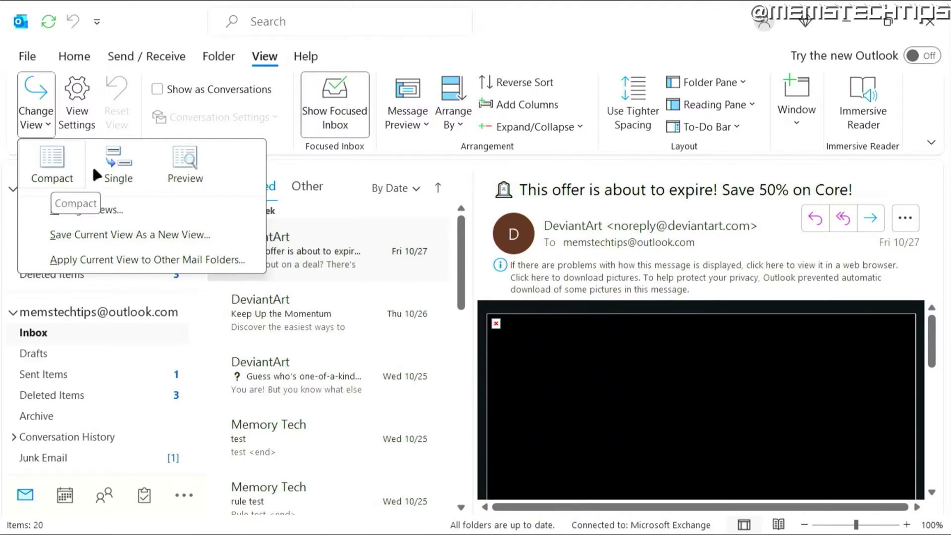
{"action": "left_click", "coordinate": [121, 171]}
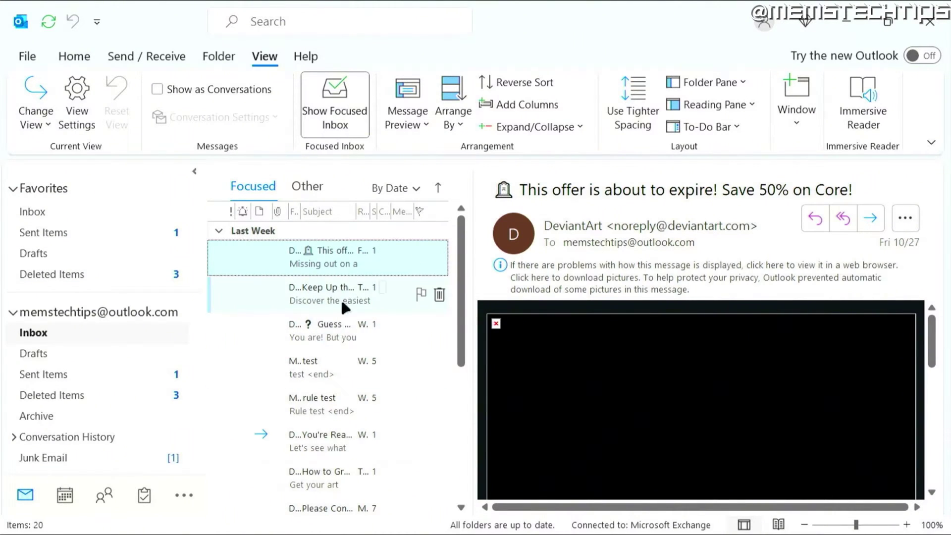
{"action": "left_click", "coordinate": [31, 111]}
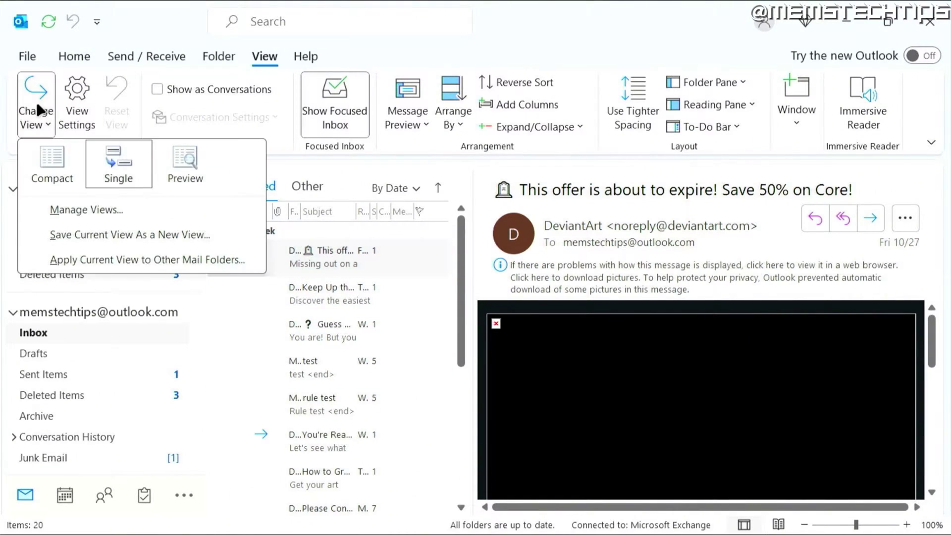
{"action": "left_click", "coordinate": [190, 165]}
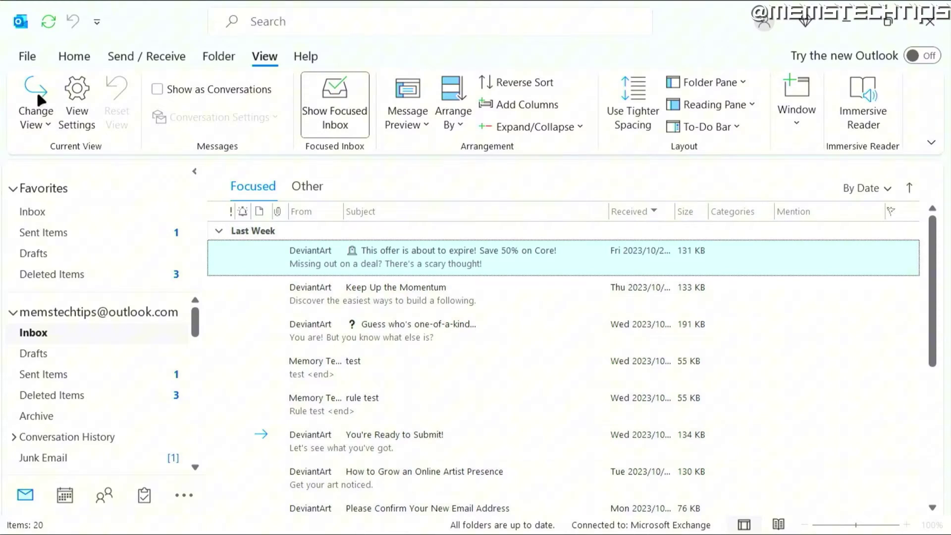
{"action": "left_click", "coordinate": [37, 104]}
{"action": "left_click", "coordinate": [57, 162]}
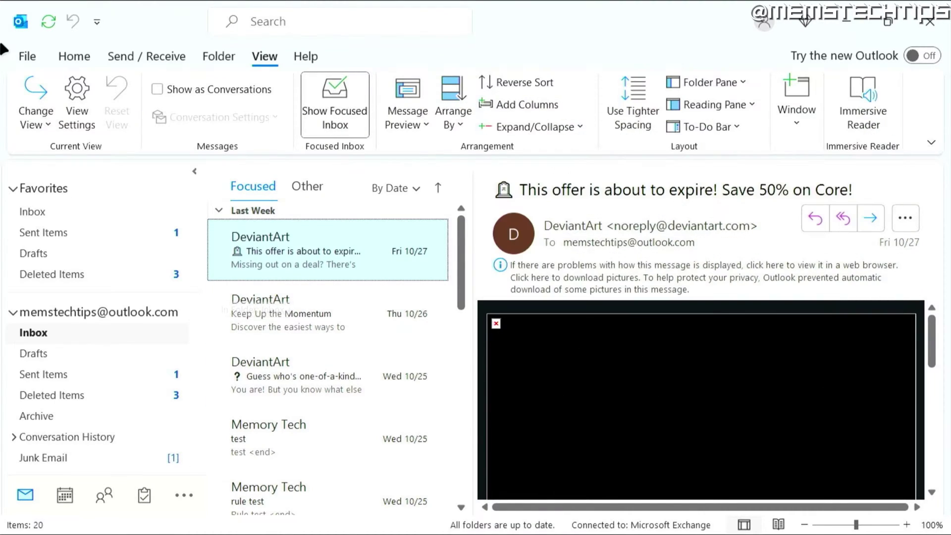
Turn on 'Always preview messages' in the Mail Reading Pane options and confirm both dialogs
{"action": "left_click", "coordinate": [26, 57]}
{"action": "left_click", "coordinate": [80, 469]}
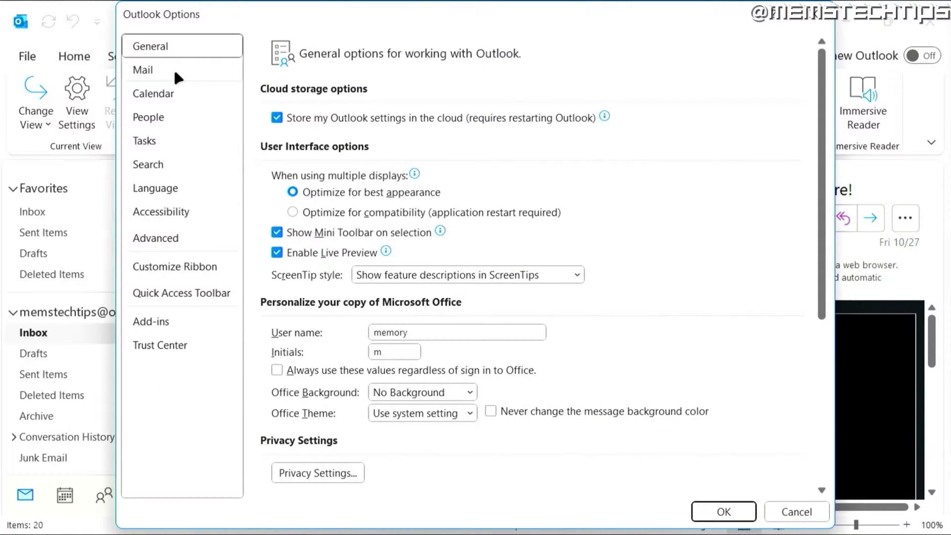
{"action": "left_click", "coordinate": [176, 75]}
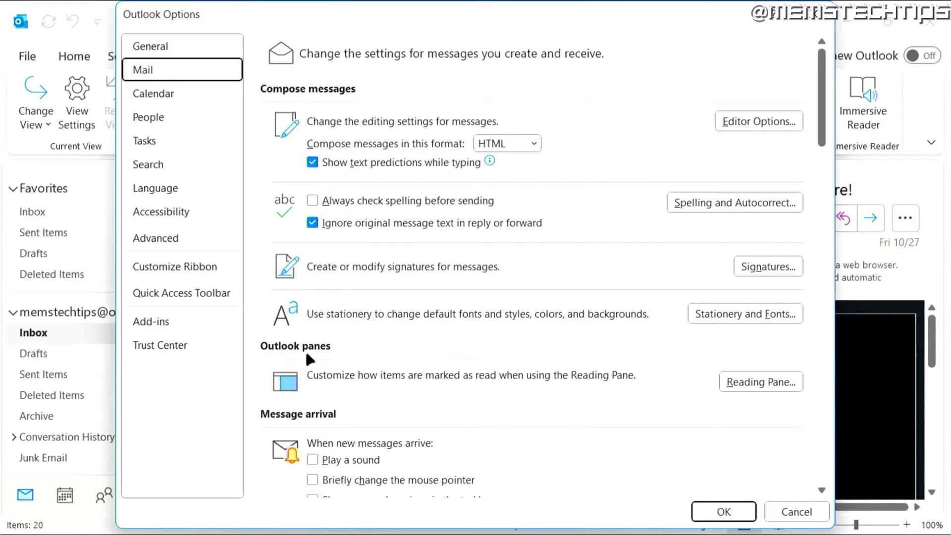
{"action": "left_click", "coordinate": [752, 386]}
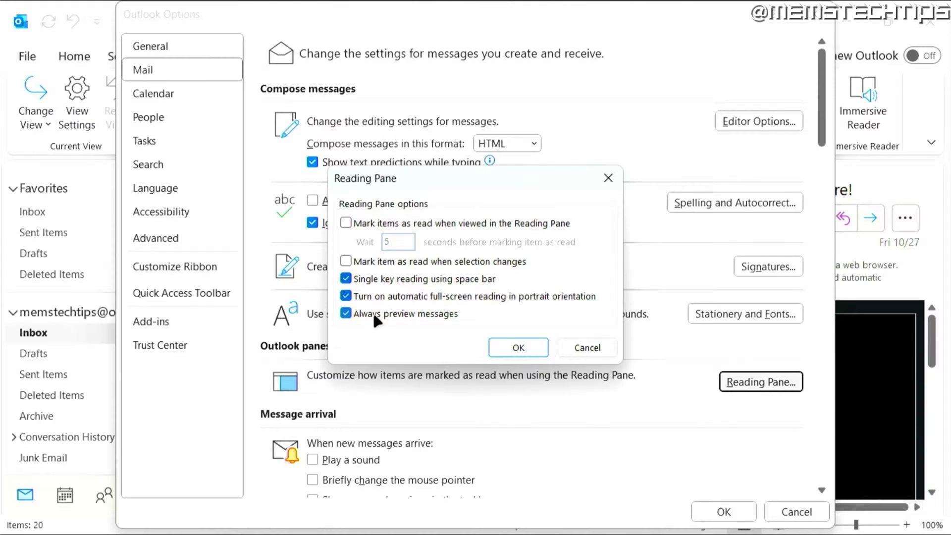
{"action": "left_click", "coordinate": [519, 349]}
{"action": "left_click", "coordinate": [724, 511]}
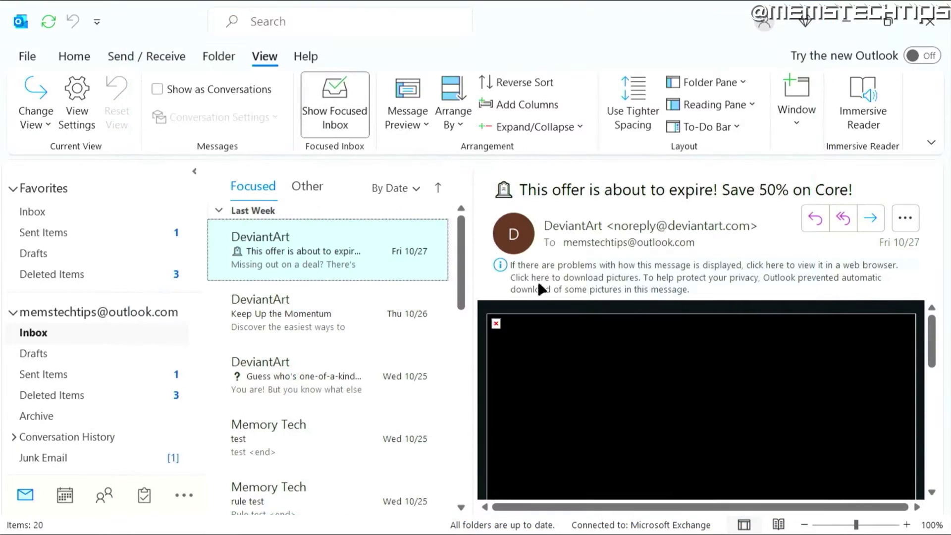